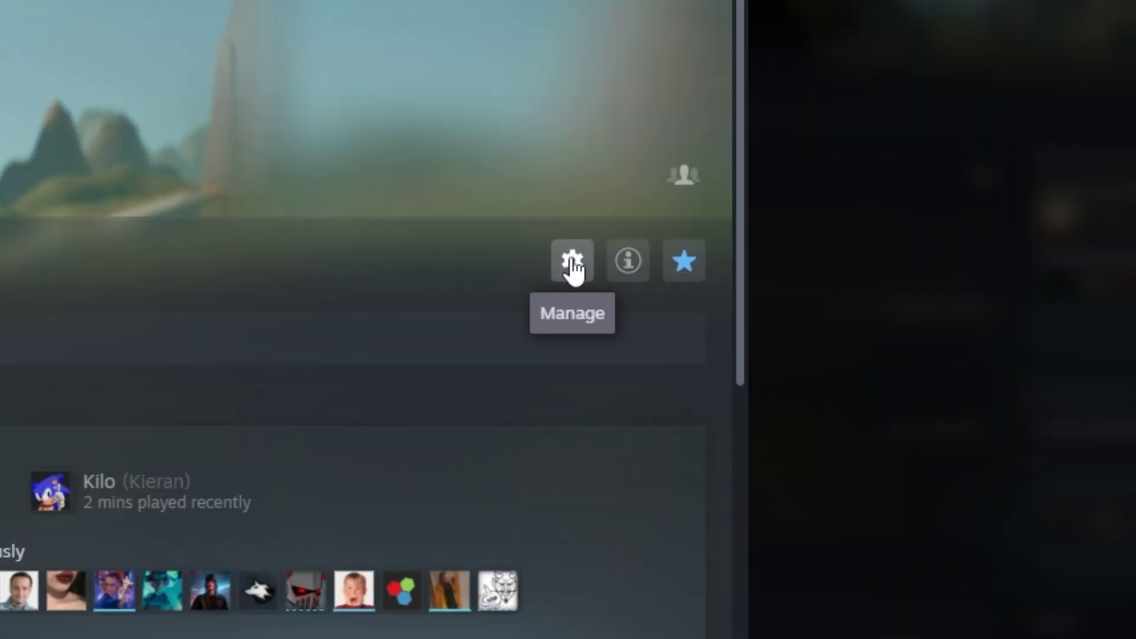
Delete the three original client files from Old School RuneScape's bin\win64 folder.
click(1078, 191)
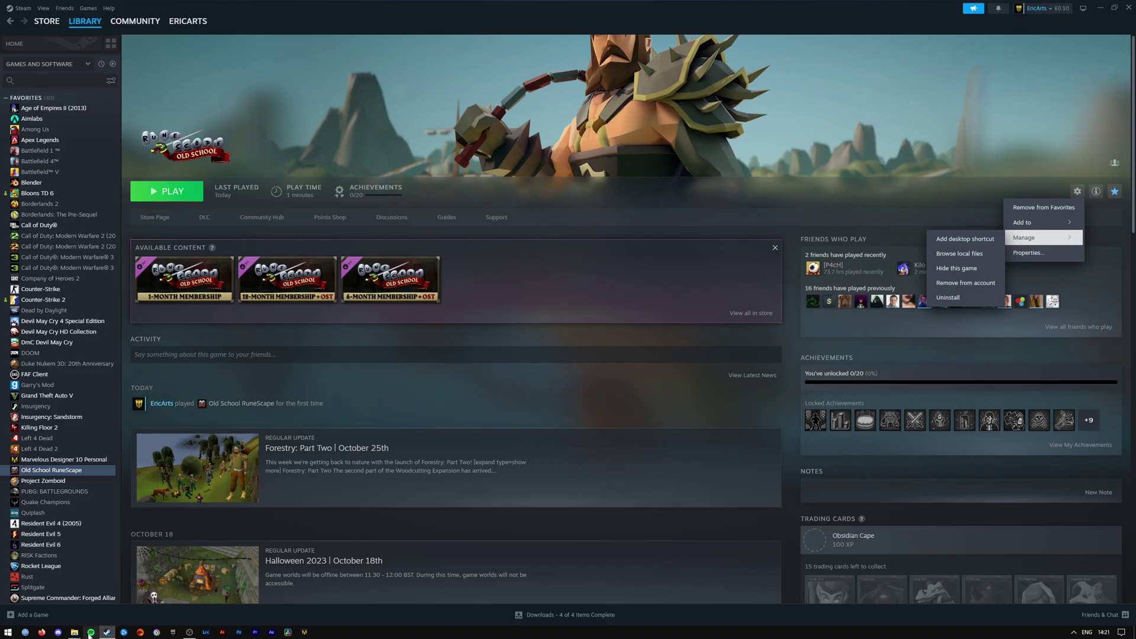
click(548, 283)
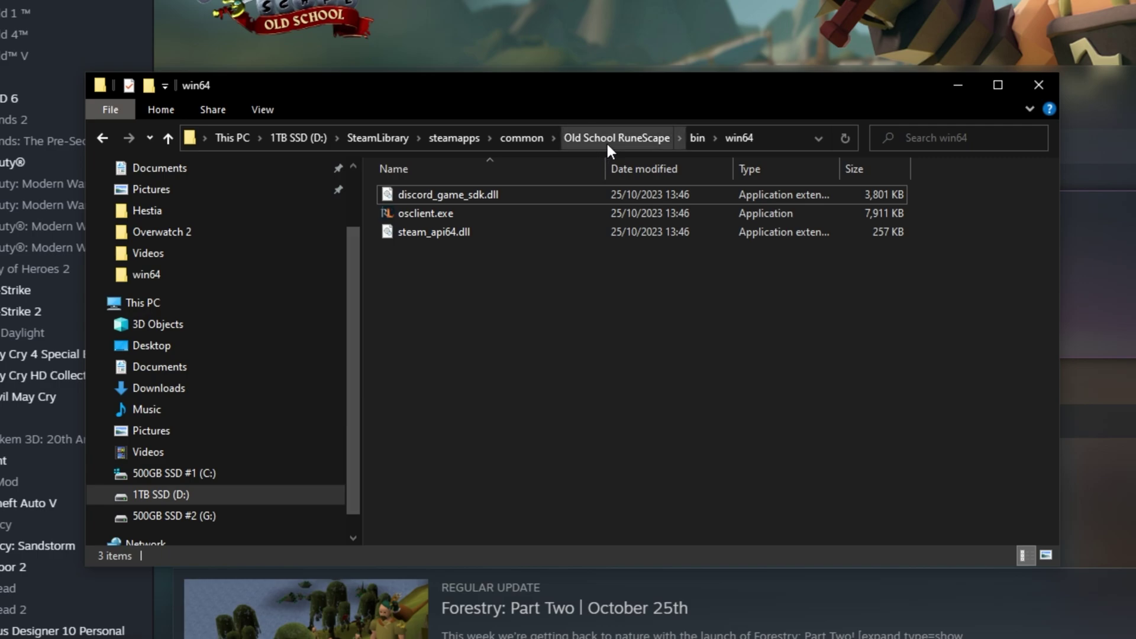
click(607, 139)
double_click(457, 199)
double_click(456, 196)
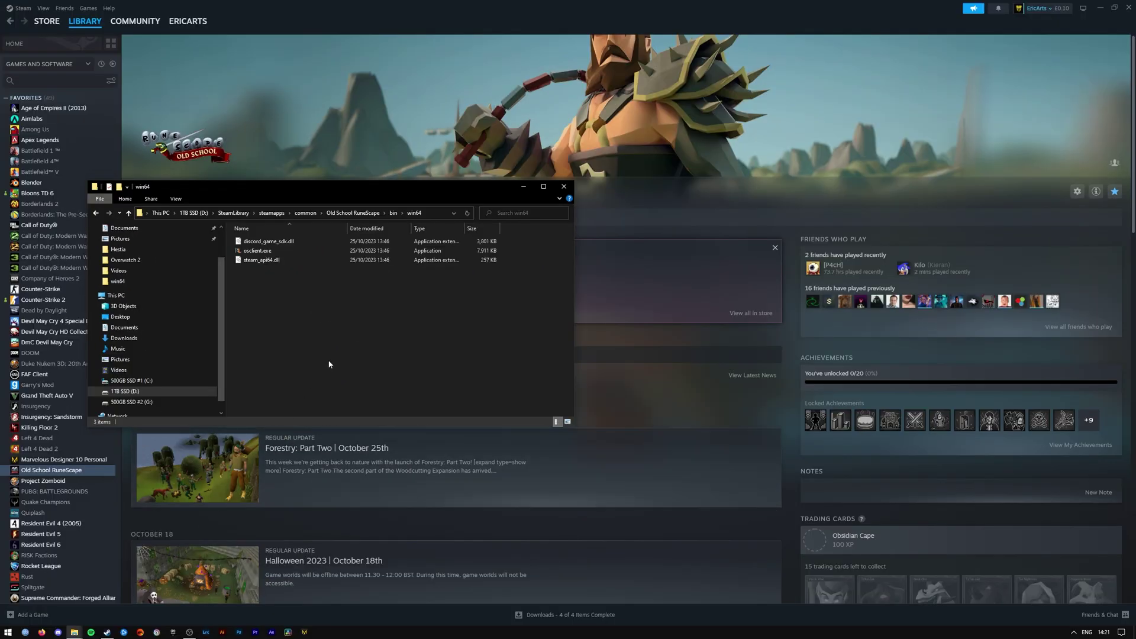
drag(341, 338, 267, 238)
key(Delete)
Copy all eight RuneLite install files into the empty win64 folder.
click(136, 610)
mouse_move(75, 633)
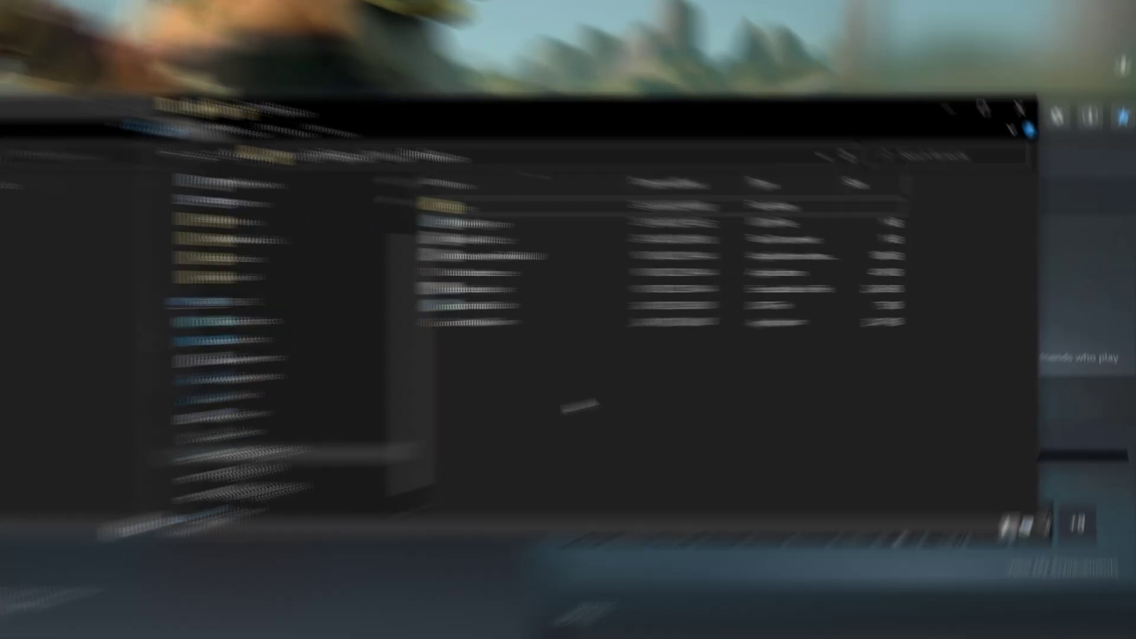
drag(819, 360, 743, 241)
drag(384, 197, 384, 198)
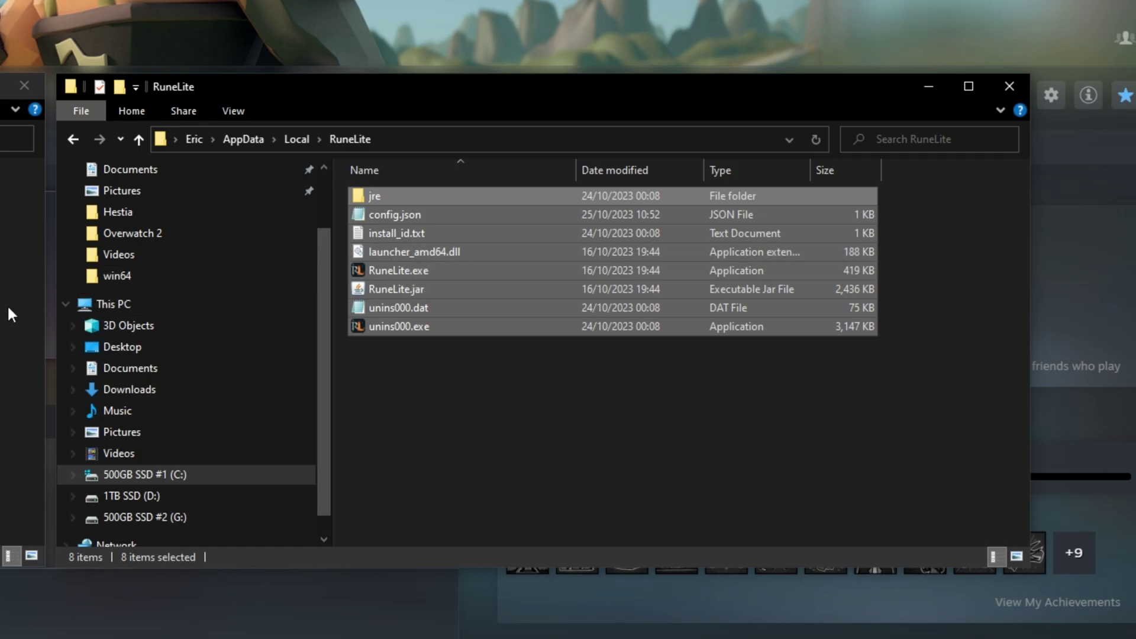
drag(484, 389, 425, 193)
right_click(425, 193)
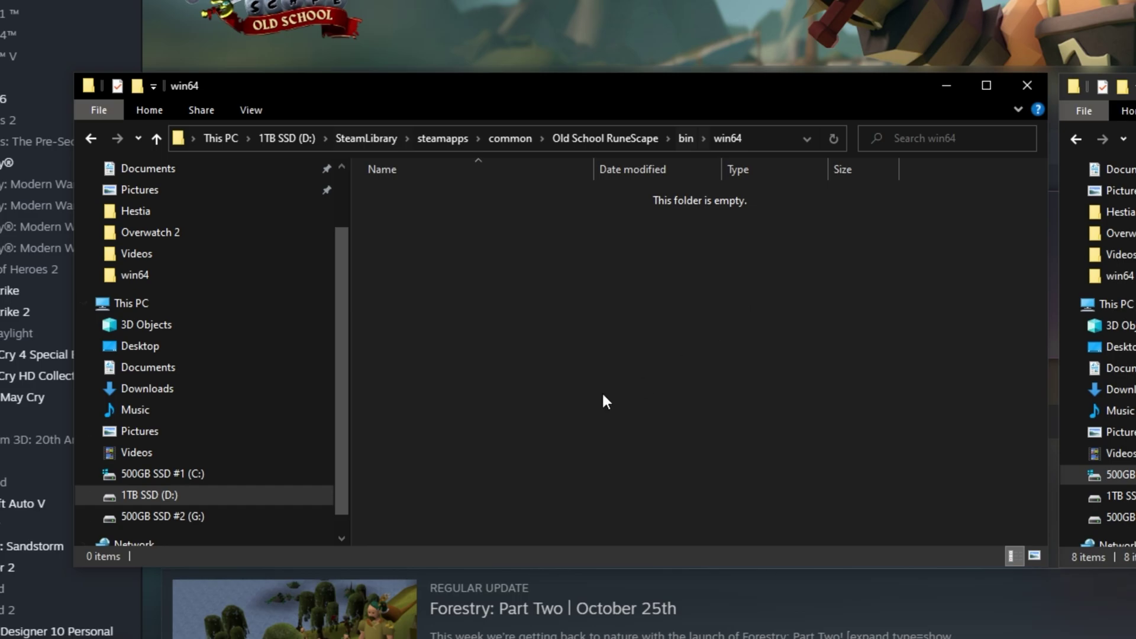
key(ctrl+v)
Rename the pasted RuneLite.exe to osclient.exe.
click(511, 263)
right_click(405, 271)
text(mosclient)
key(Return)
click(1076, 192)
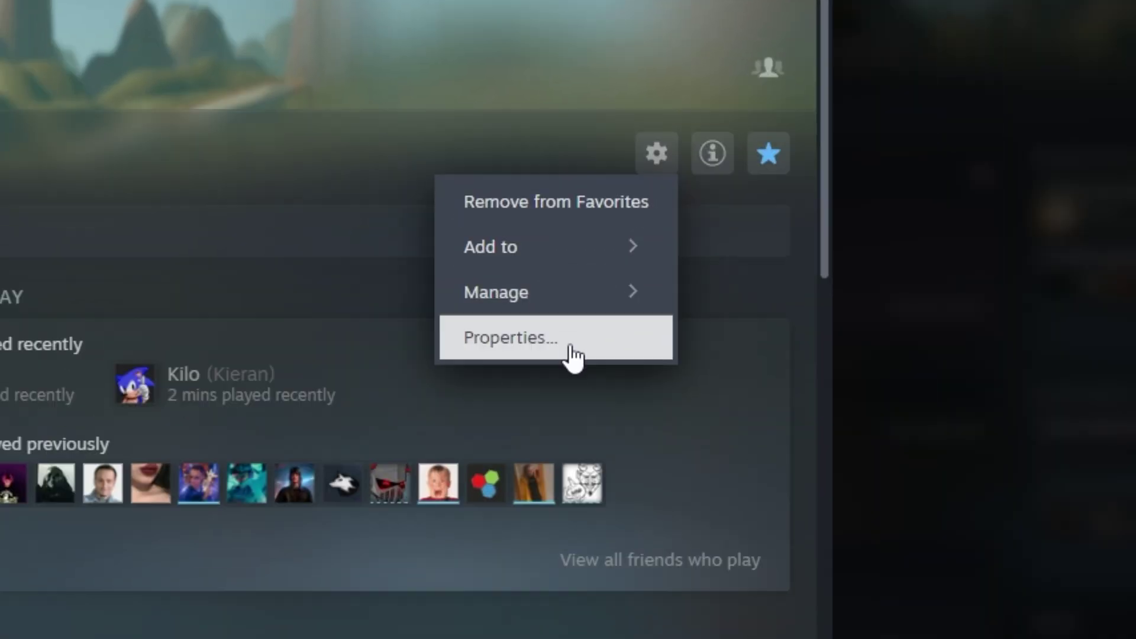
Replace Old School RuneScape's Launch Options with the RuneLite launch path, then close Properties.
click(572, 358)
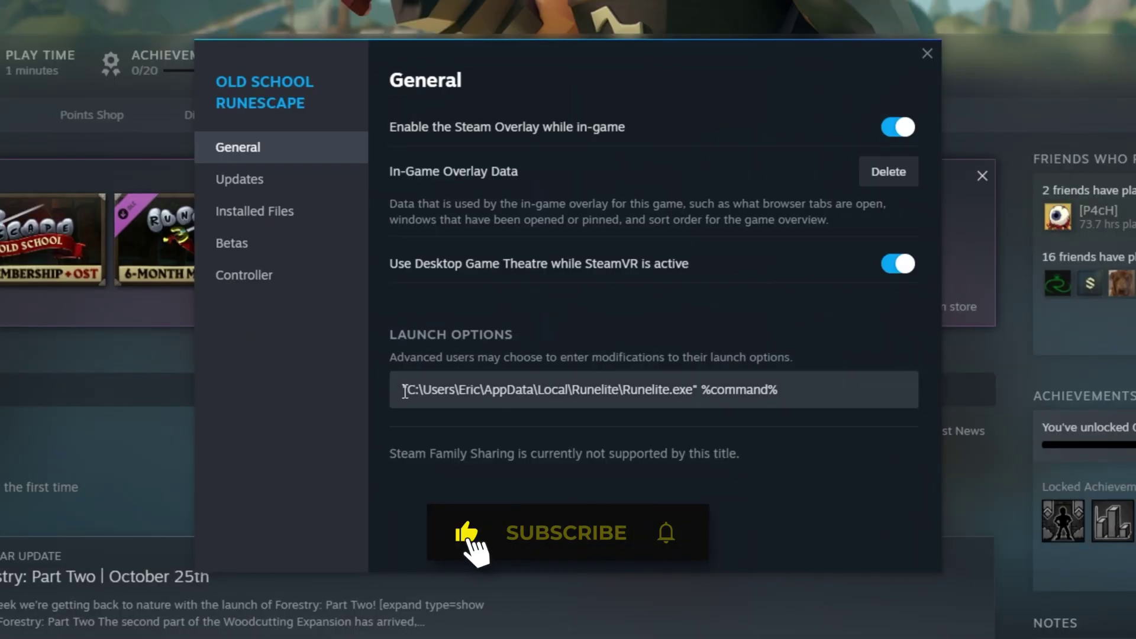
drag(404, 392, 845, 391)
click(850, 394)
drag(406, 388, 778, 390)
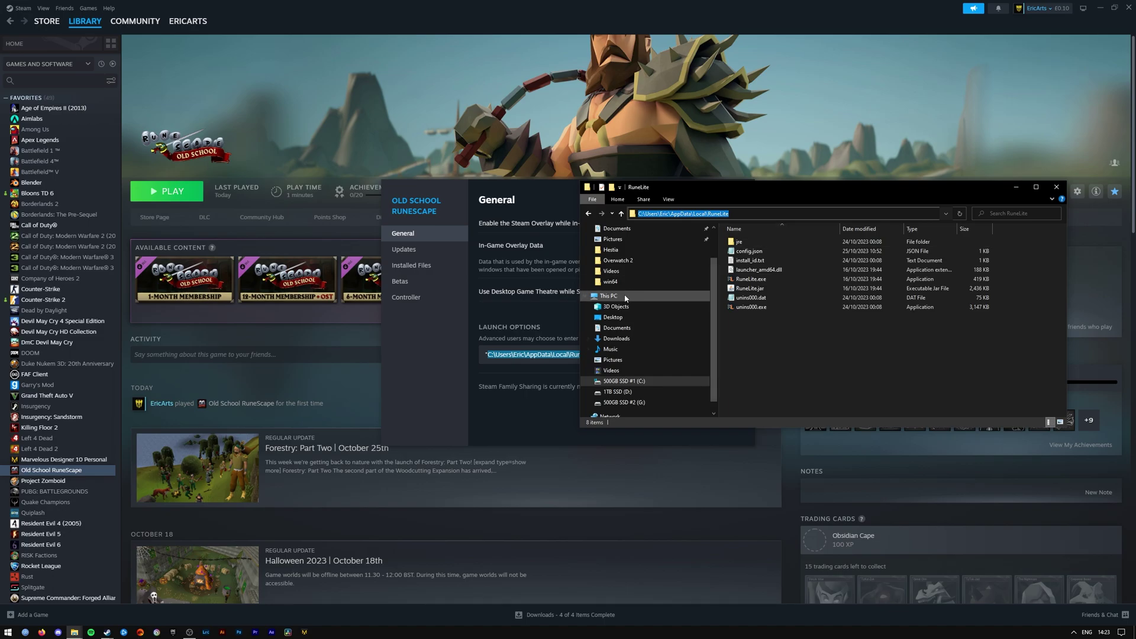
click(552, 325)
click(749, 188)
Launch Old School RuneScape from its library page so the RuneLite splash screen appears.
click(186, 200)
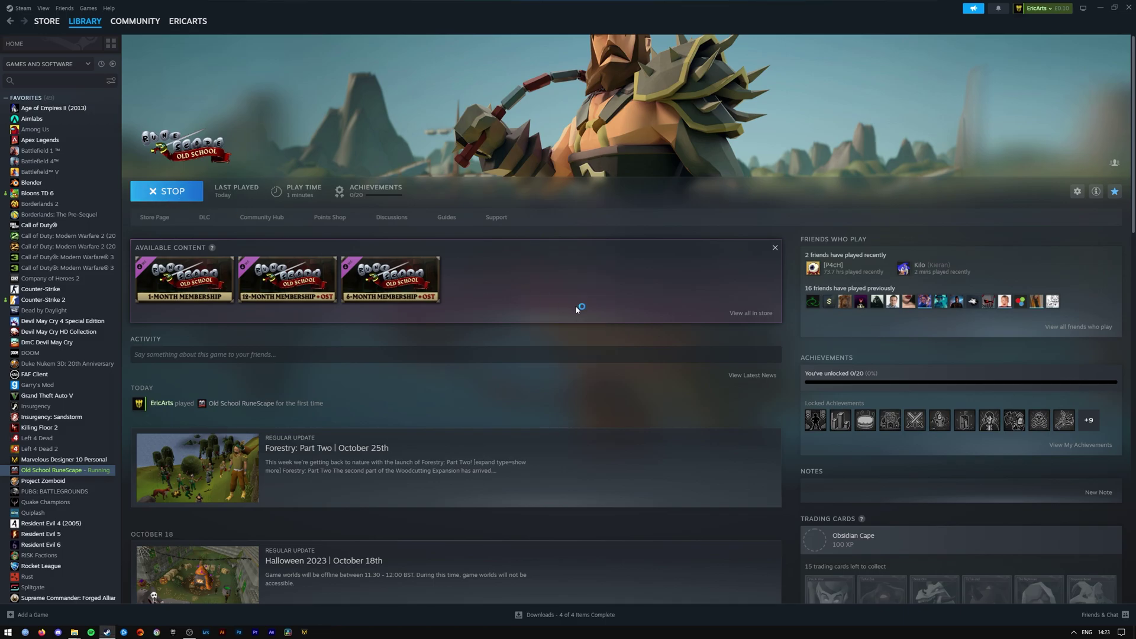